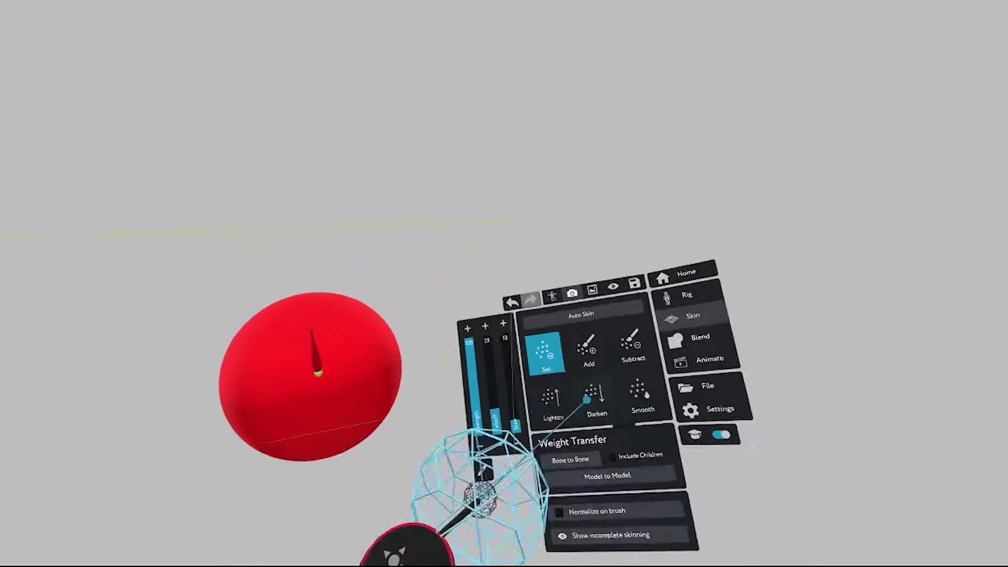
Step: Open the sphere's blend shapes and preview Blendshape at strength 100, returning it to 0
{"action": "left_click", "coordinate": [610, 317]}
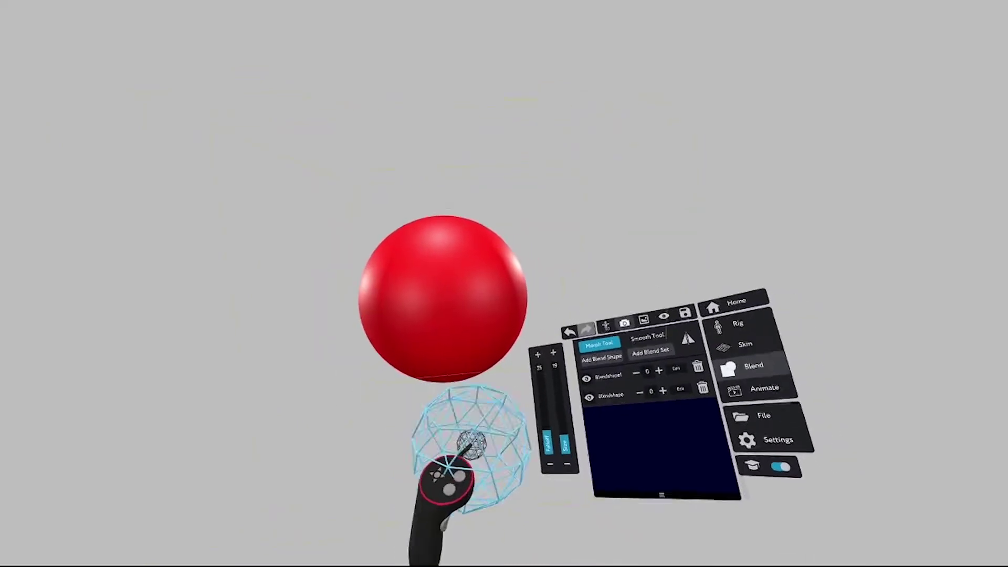
{"action": "left_click_drag", "start_coordinate": [616, 379], "coordinate": [927, 431]}
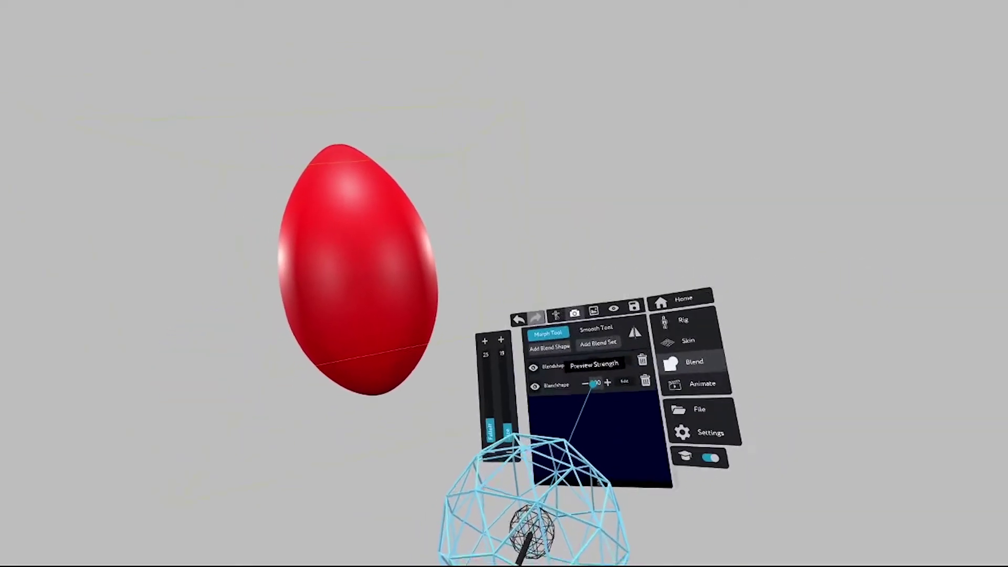
{"action": "left_click_drag", "start_coordinate": [580, 360], "coordinate": [471, 345]}
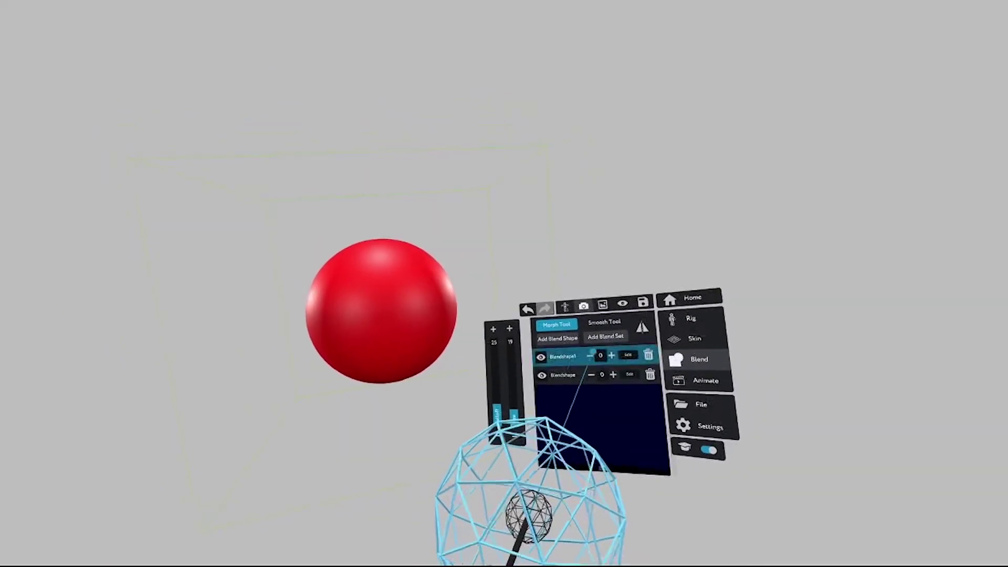
Step: Preview Blendshape1 on the sphere by raising its strength to 100 and returning it to 0
{"action": "left_click_drag", "start_coordinate": [609, 351], "coordinate": [657, 349]}
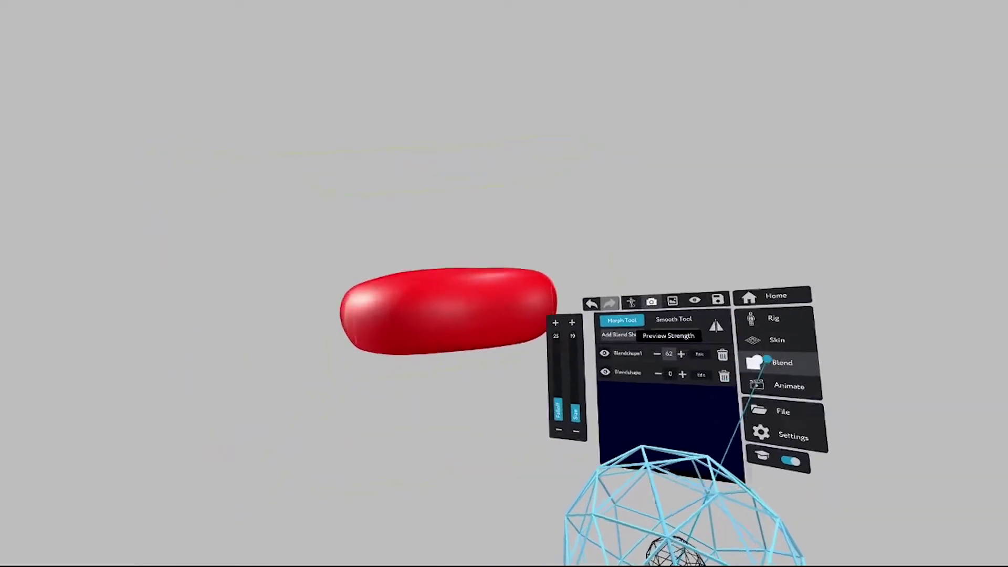
{"action": "left_click_drag", "start_coordinate": [767, 360], "coordinate": [914, 400]}
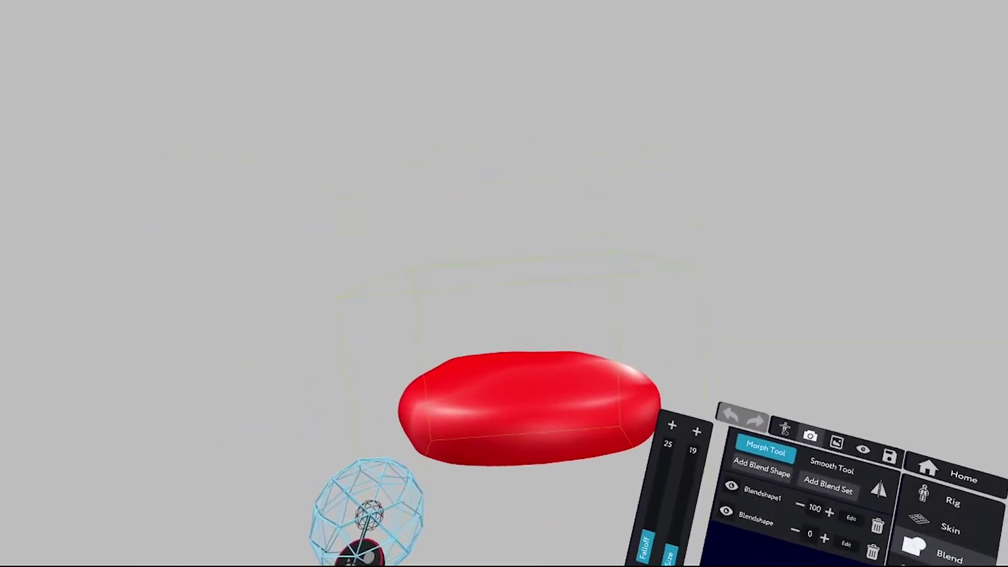
{"action": "left_click", "coordinate": [356, 478]}
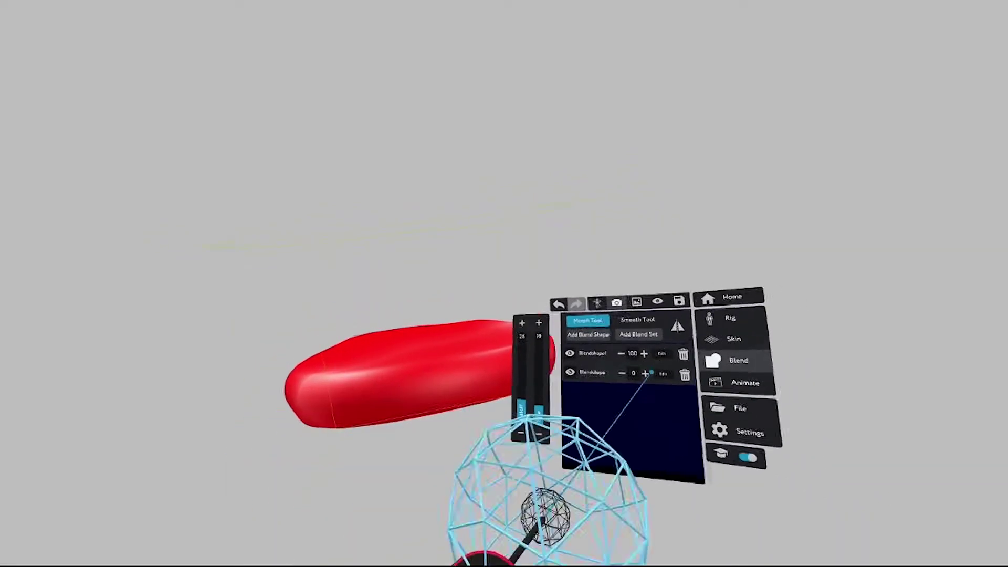
{"action": "left_click_drag", "start_coordinate": [601, 349], "coordinate": [567, 340]}
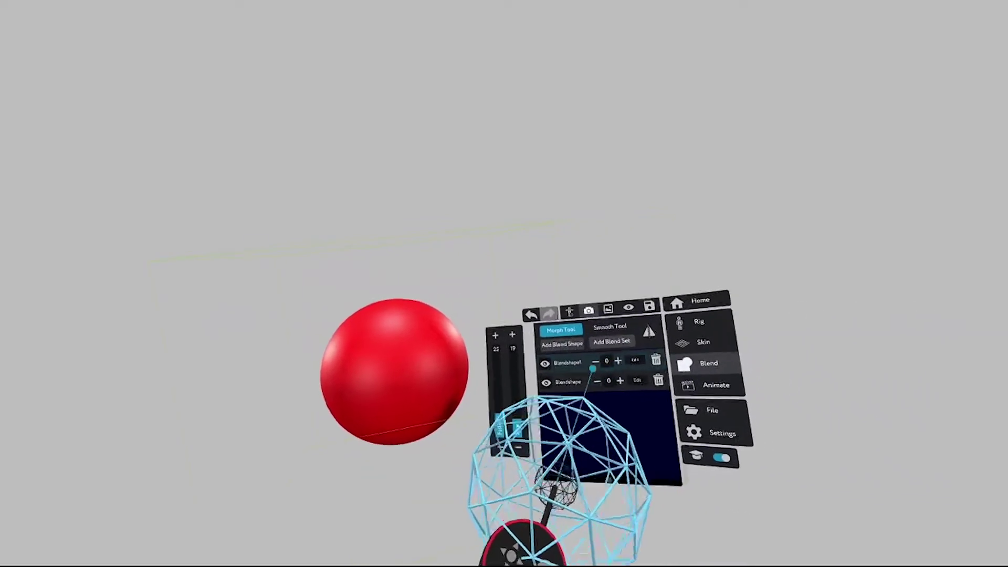
Step: Preview Blendshape at partial strength on the sphere, raising it to about 78
{"action": "left_click_drag", "start_coordinate": [710, 352], "coordinate": [966, 360]}
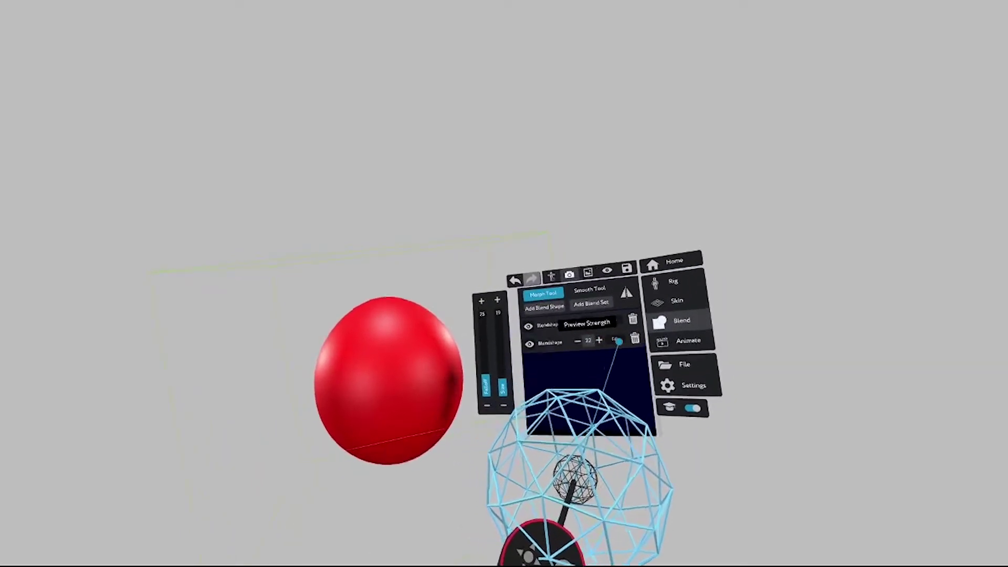
{"action": "left_click_drag", "start_coordinate": [613, 341], "coordinate": [873, 355]}
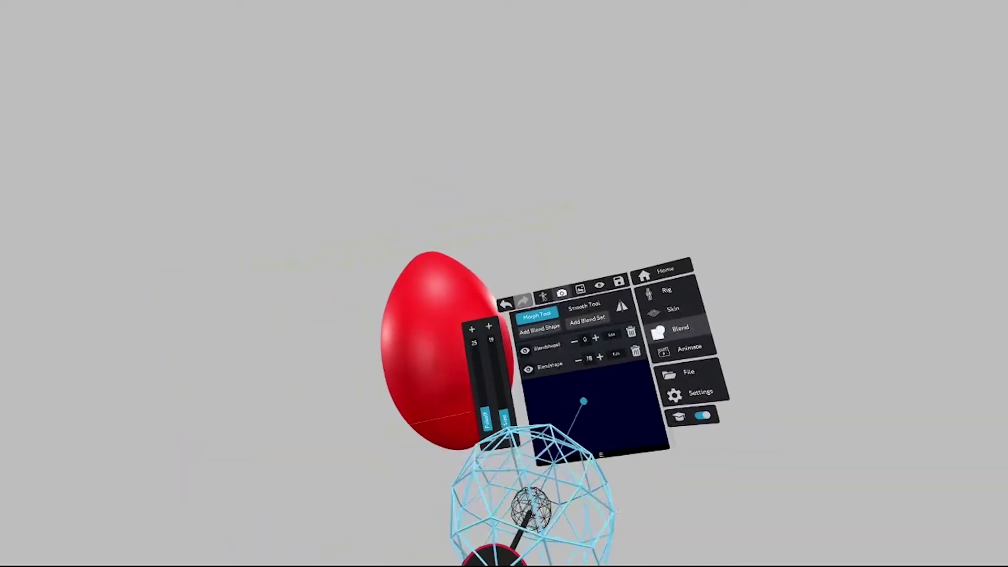
Step: Open the sphere's Blendshape for editing and reduce the morph brush size
{"action": "left_click", "coordinate": [610, 351]}
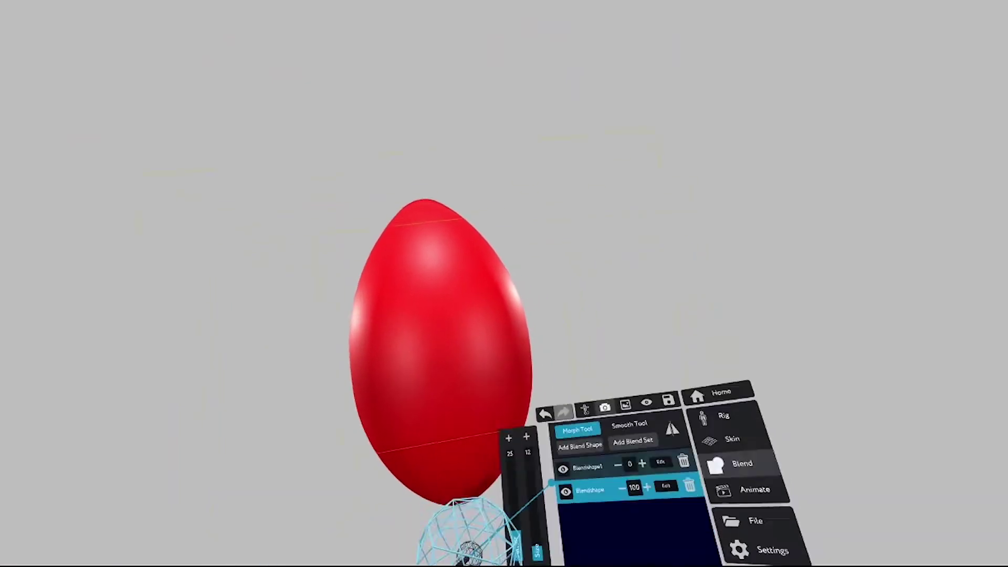
{"action": "scroll", "coordinate": [545, 382], "scroll_direction": "down", "scroll_amount": 2}
{"action": "left_click", "coordinate": [581, 376]}
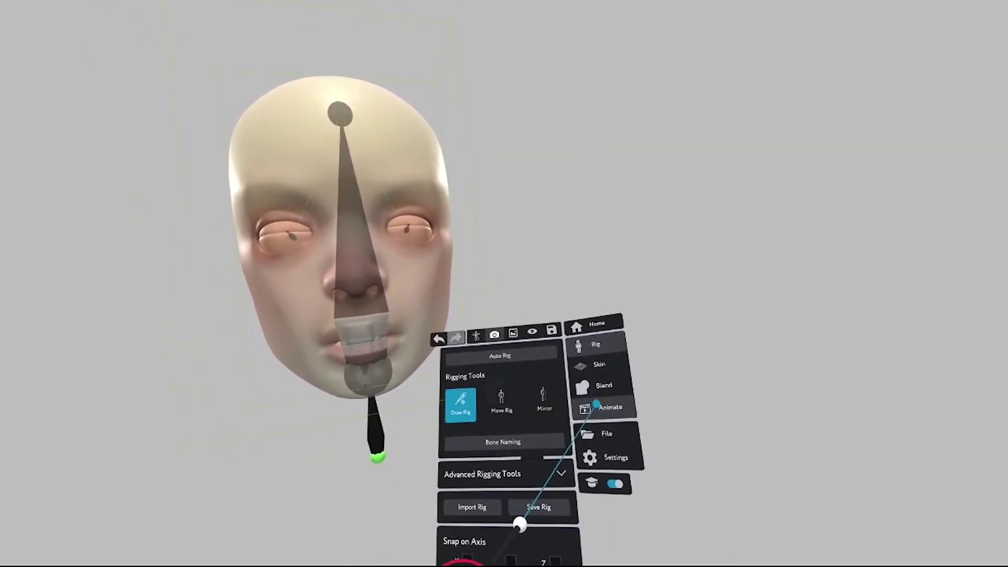
Step: Switch to animation mode and pull the jaw bone down to open the face's mouth
{"action": "left_click", "coordinate": [597, 409]}
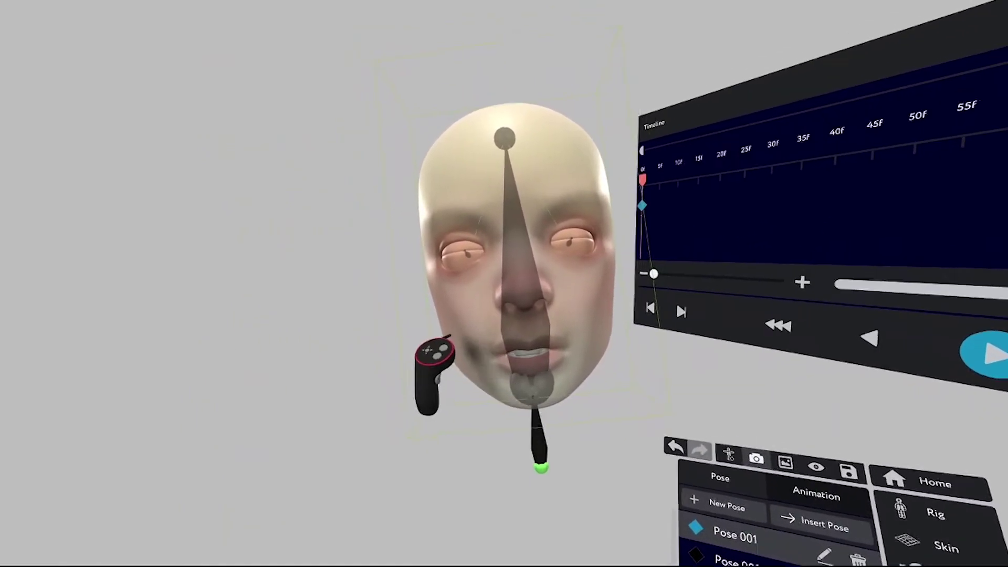
{"action": "left_click_drag", "start_coordinate": [502, 397], "coordinate": [509, 451]}
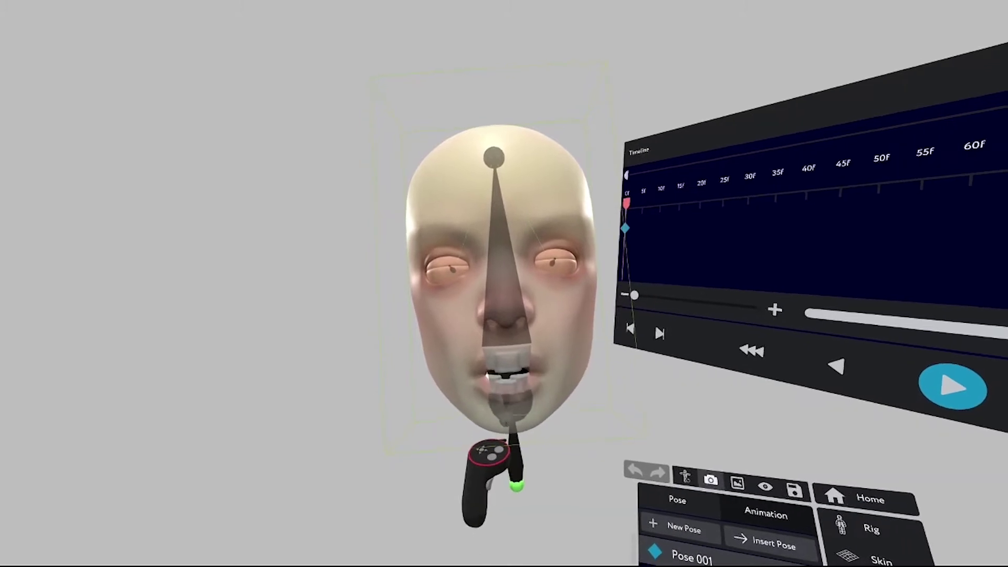
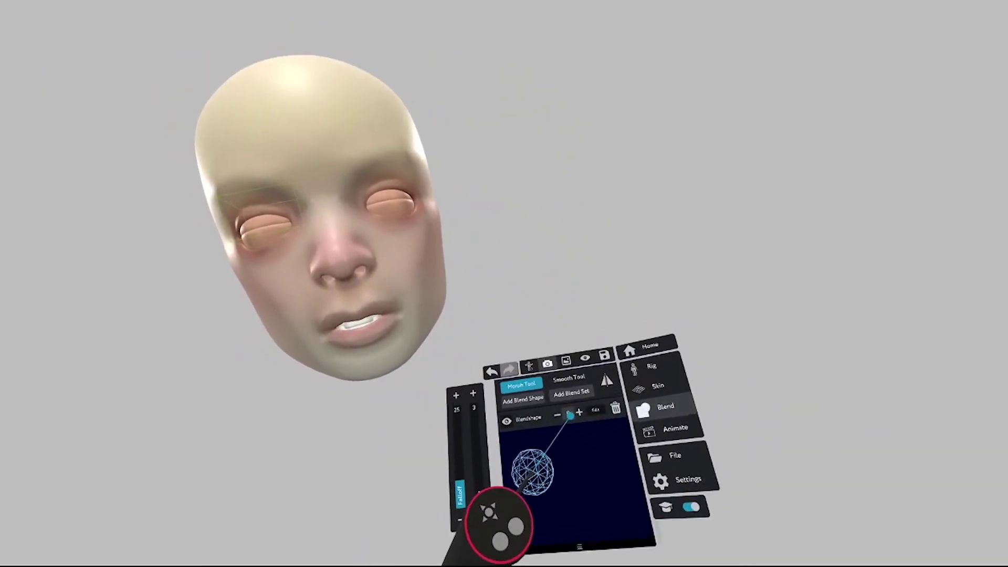
Step: Morph the eyelids of both eyes open with a size 3 brush, exposing the eyeballs
{"action": "left_click_drag", "start_coordinate": [717, 479], "coordinate": [788, 544]}
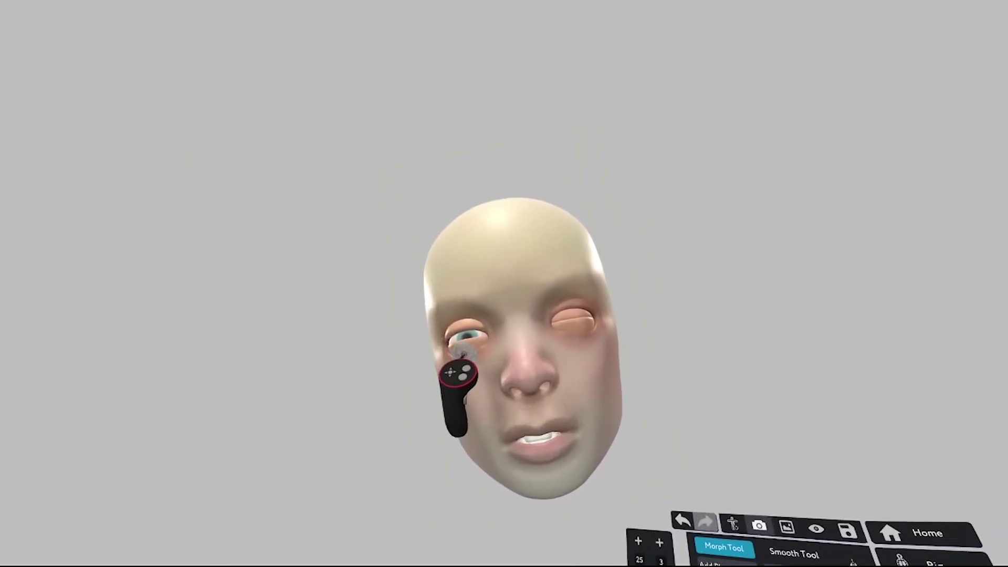
{"action": "left_click_drag", "start_coordinate": [602, 334], "coordinate": [833, 499]}
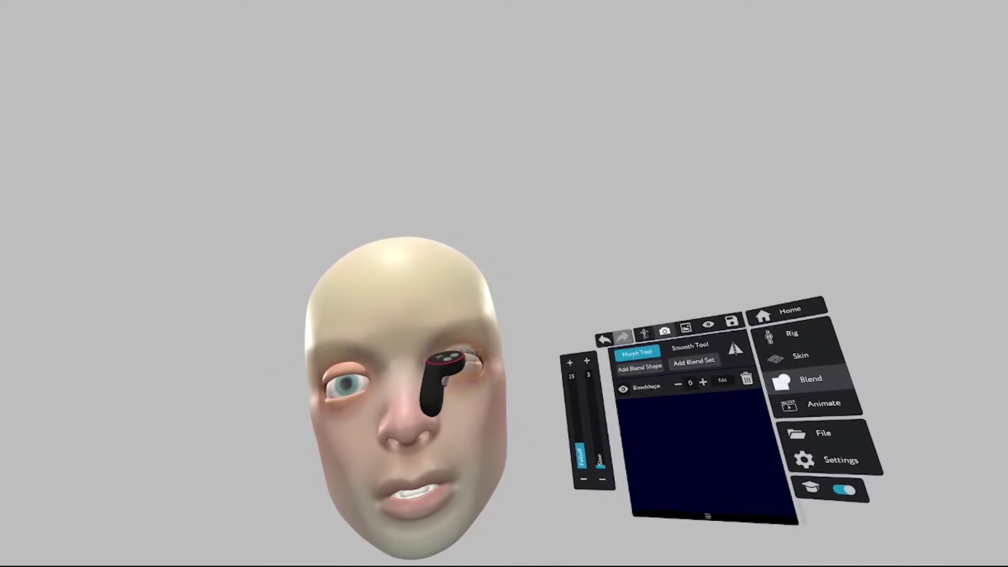
{"action": "left_click_drag", "start_coordinate": [603, 351], "coordinate": [935, 517]}
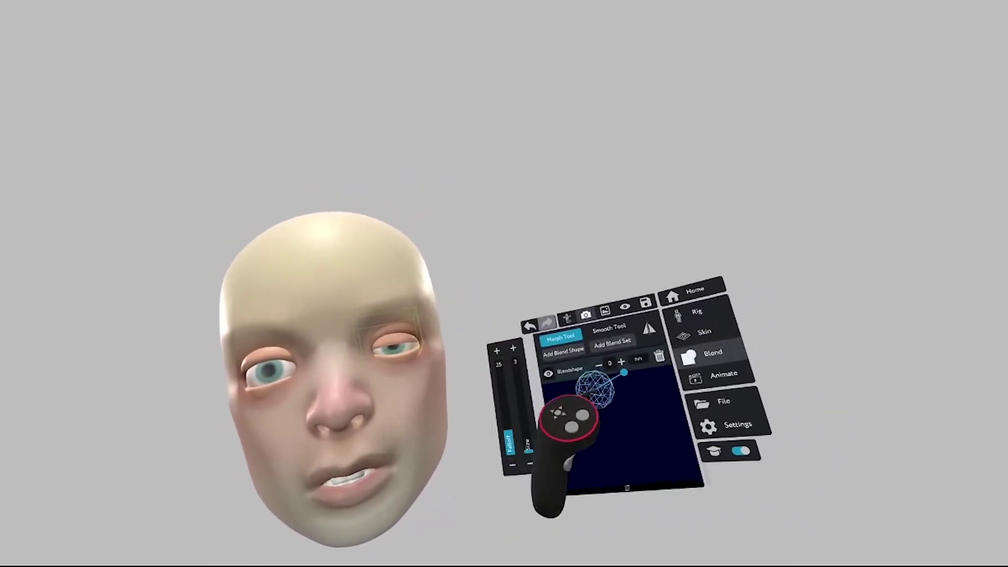
{"action": "left_click_drag", "start_coordinate": [602, 353], "coordinate": [950, 462]}
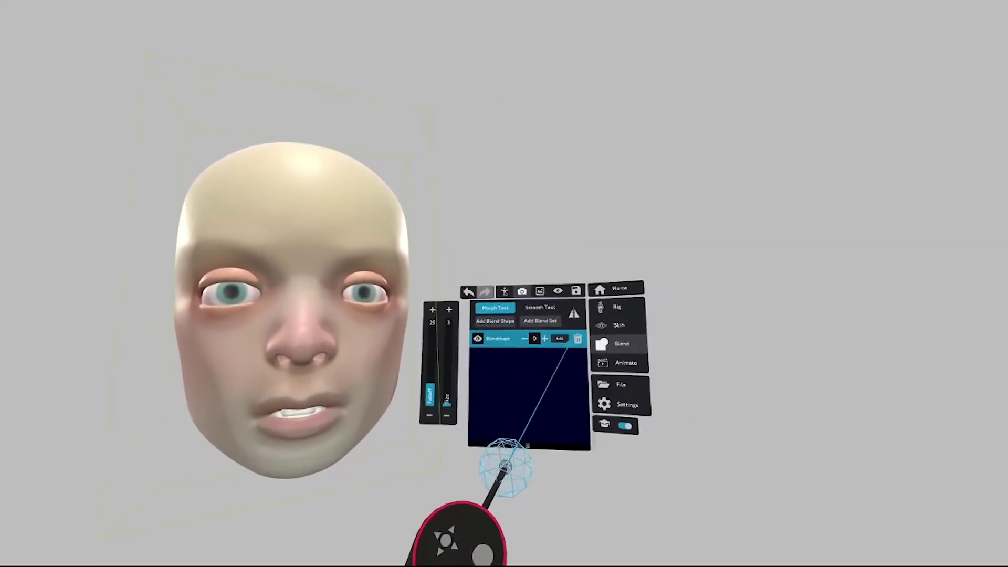
Step: Edit Blendshape with an enlarged morph brush, pulling the nose forward into a long shape
{"action": "left_click", "coordinate": [560, 331]}
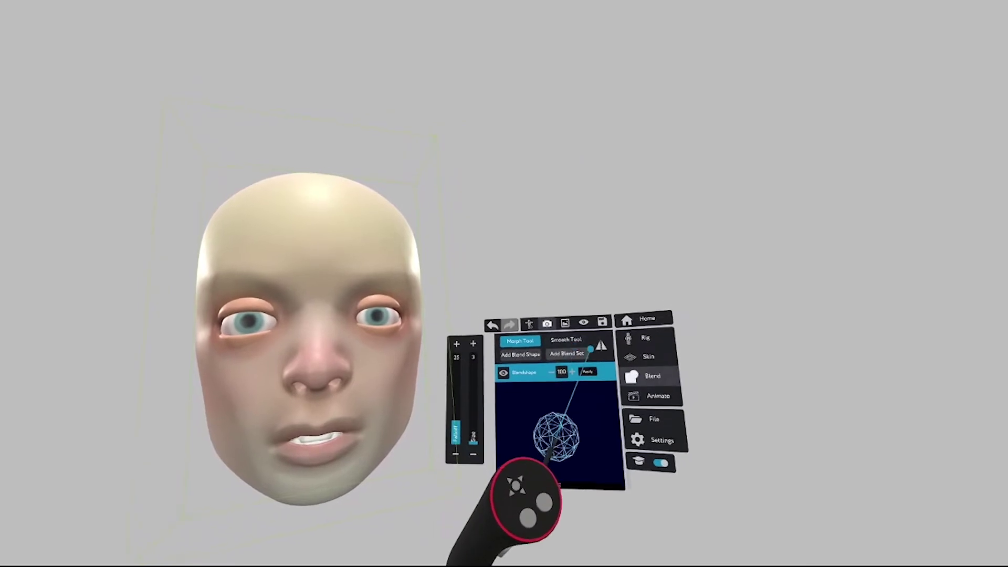
{"action": "scroll", "coordinate": [436, 359], "scroll_direction": "up", "scroll_amount": 5}
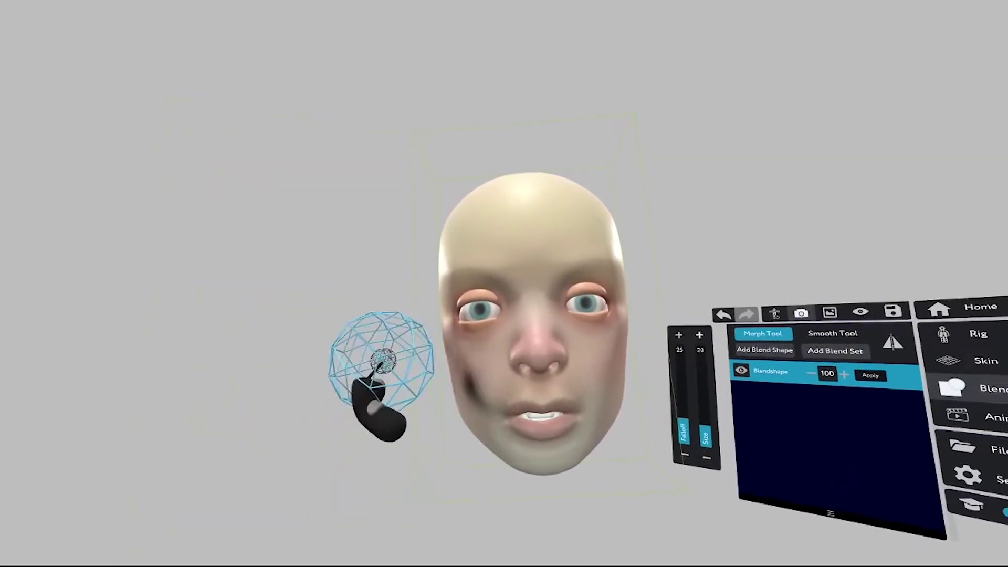
{"action": "left_click_drag", "start_coordinate": [505, 356], "coordinate": [501, 358]}
{"action": "middle_click_drag", "start_coordinate": [380, 454], "coordinate": [410, 457]}
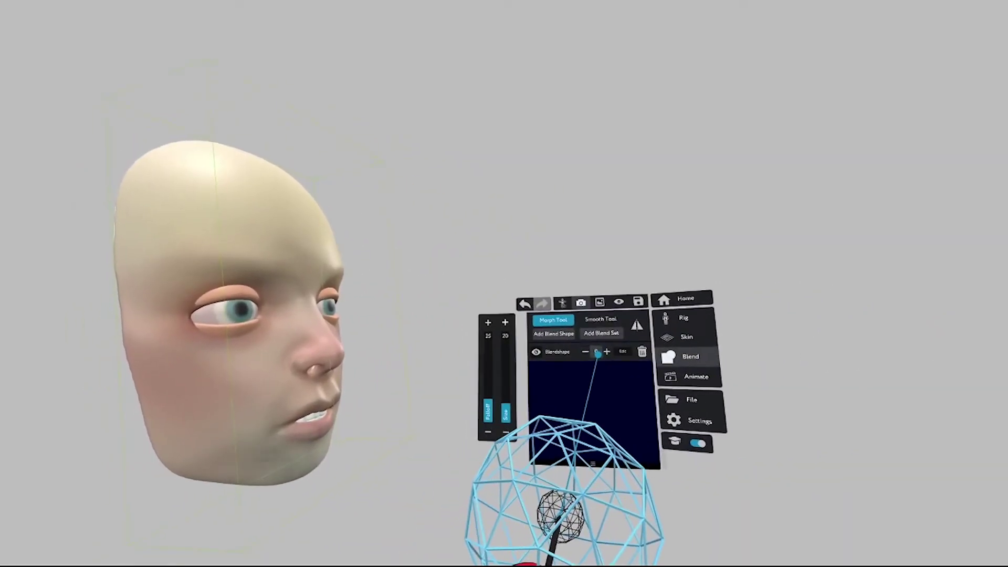
Step: Preview the long-nose Blendshape by raising its strength twice and returning it to 0
{"action": "left_click_drag", "start_coordinate": [738, 362], "coordinate": [1001, 377]}
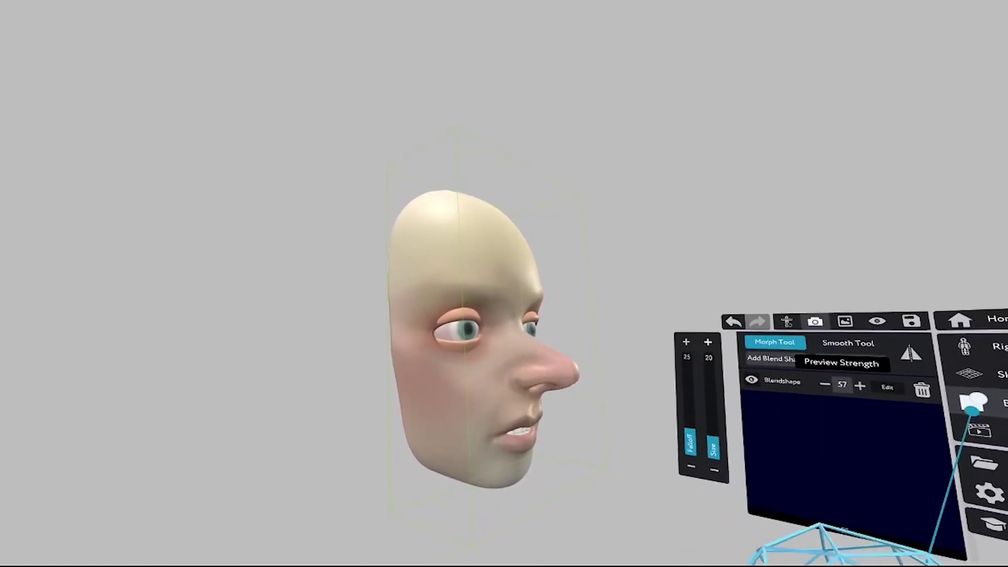
{"action": "left_click_drag", "start_coordinate": [791, 422], "coordinate": [839, 382]}
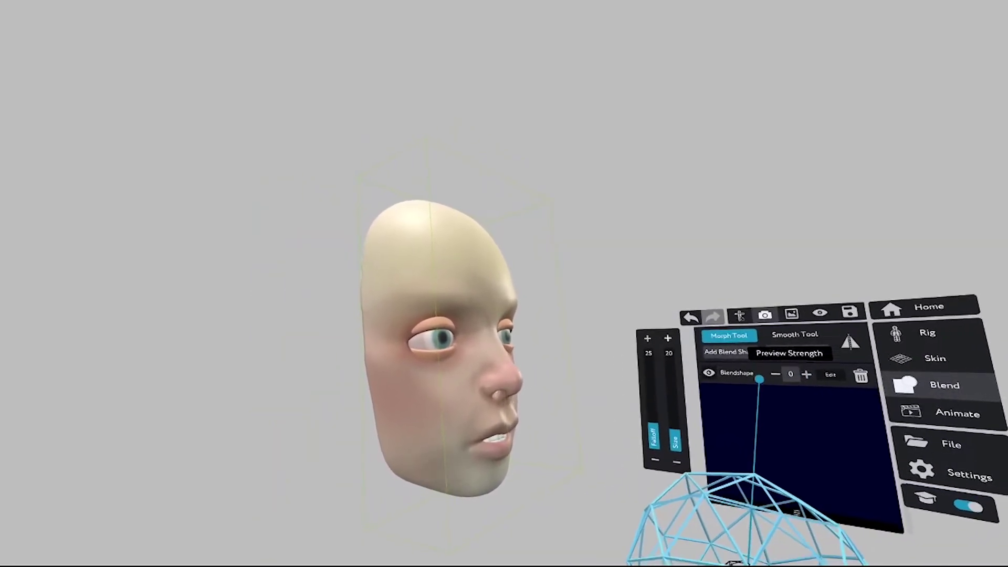
{"action": "left_click_drag", "start_coordinate": [755, 379], "coordinate": [893, 385]}
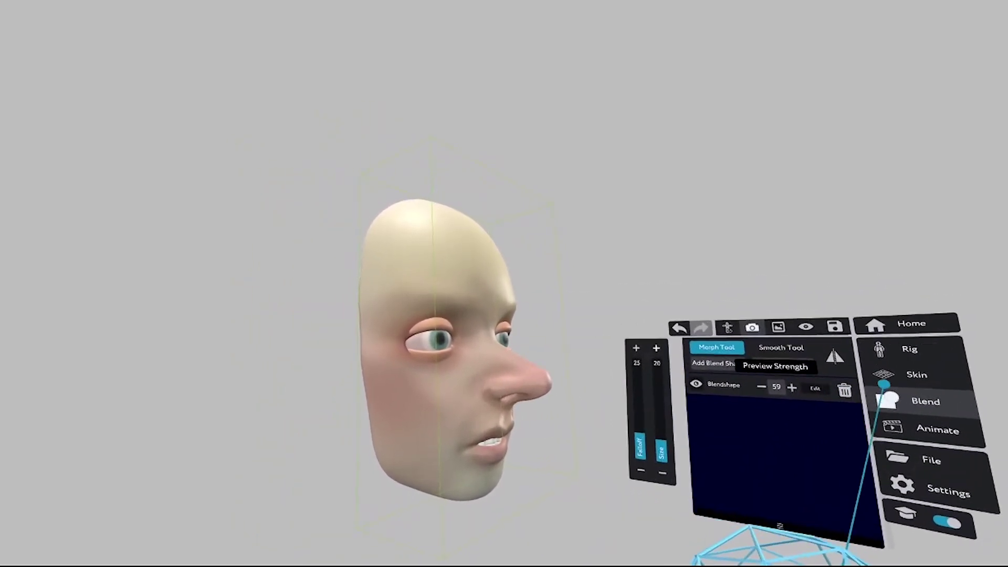
{"action": "left_click_drag", "start_coordinate": [1007, 370], "coordinate": [739, 371]}
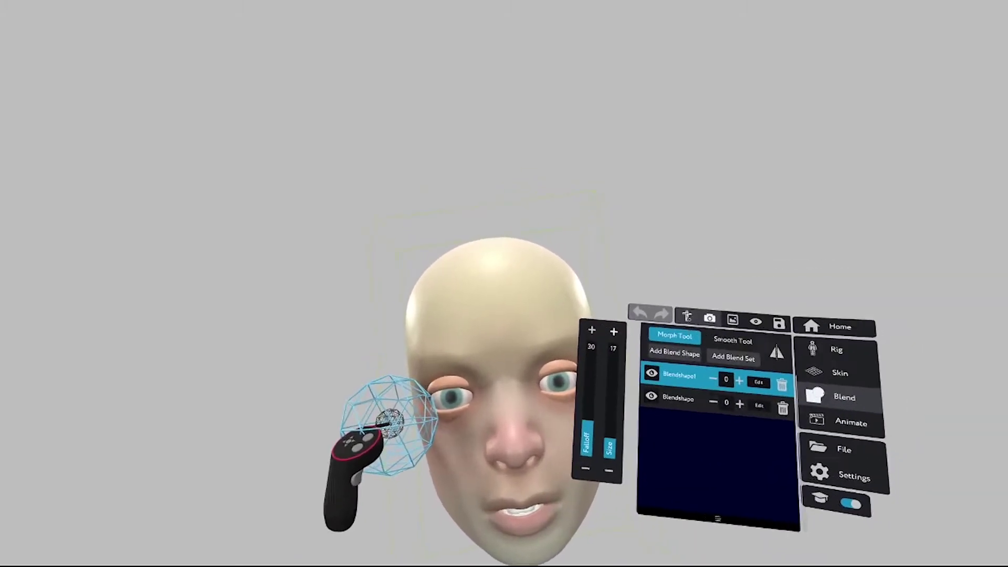
Step: Edit Blendshape1 with mirroring on, pulling two symmetrical curved horns out of the top of the head, and apply the shape
{"action": "left_click_drag", "start_coordinate": [387, 421], "coordinate": [450, 408]}
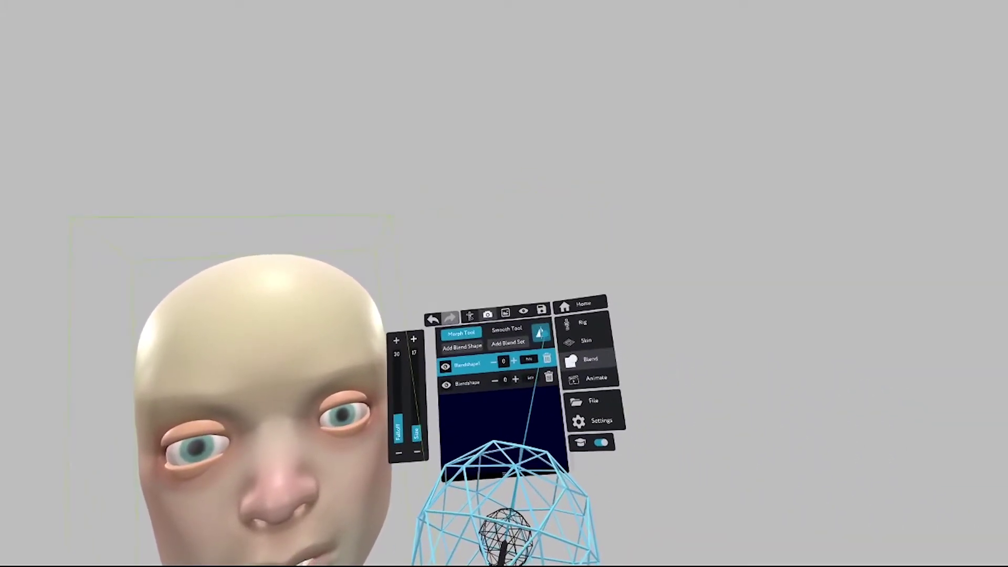
{"action": "left_click", "coordinate": [562, 351]}
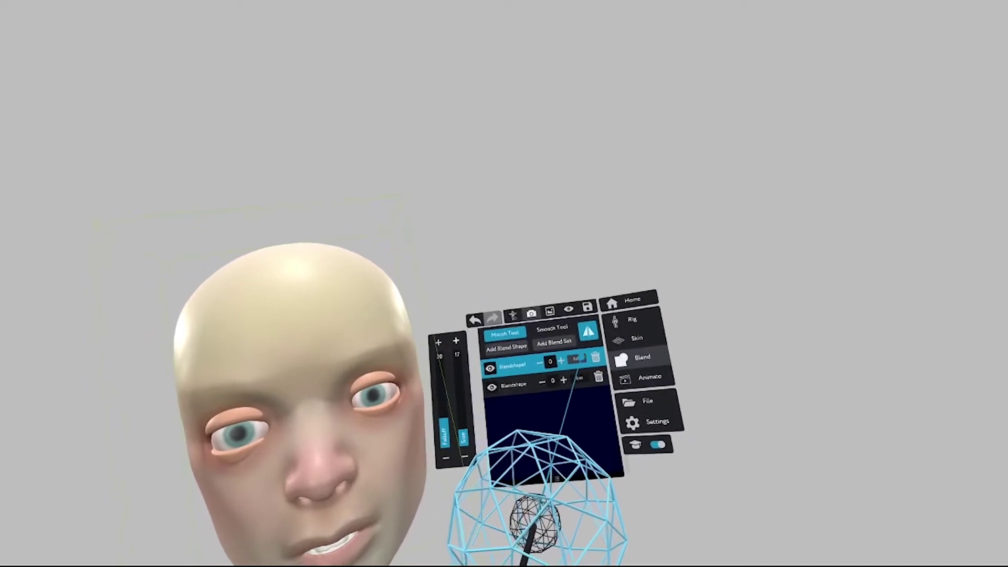
{"action": "left_click", "coordinate": [584, 361]}
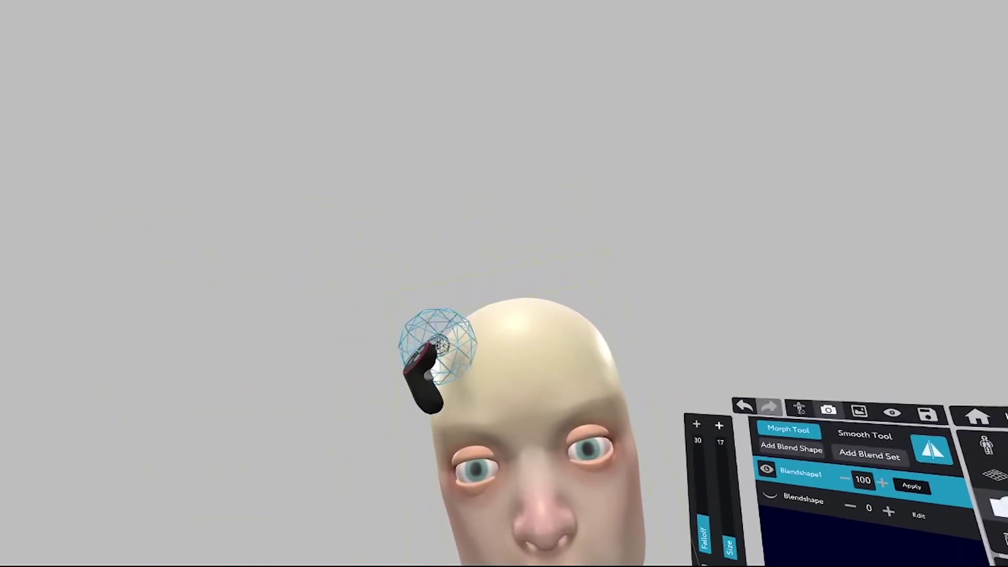
{"action": "left_click_drag", "start_coordinate": [486, 363], "coordinate": [447, 336]}
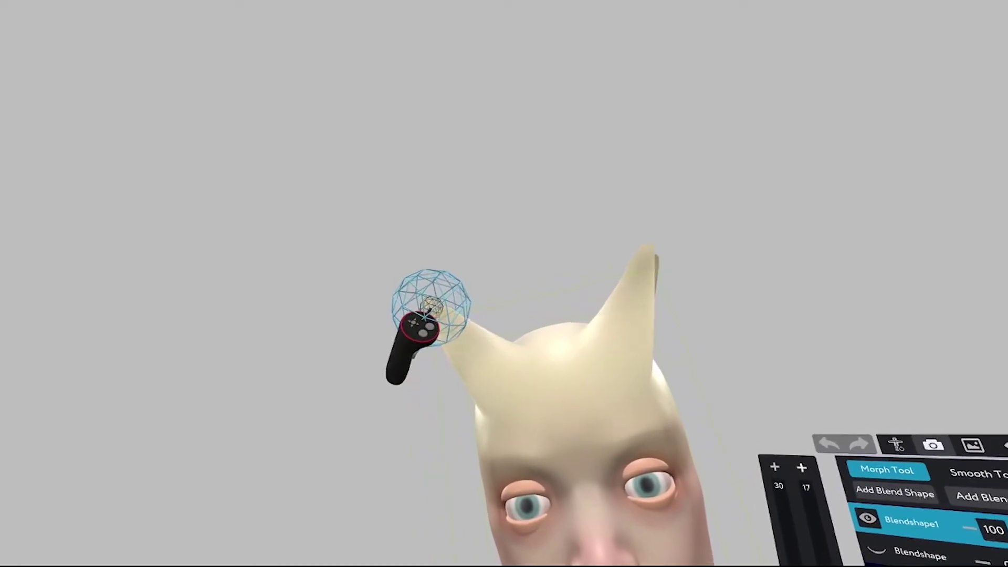
{"action": "mouse_move", "coordinate": [434, 305]}
{"action": "left_mouse_down"}
{"action": "mouse_move", "coordinate": [431, 322]}
{"action": "mouse_move", "coordinate": [451, 258]}
{"action": "left_mouse_up"}
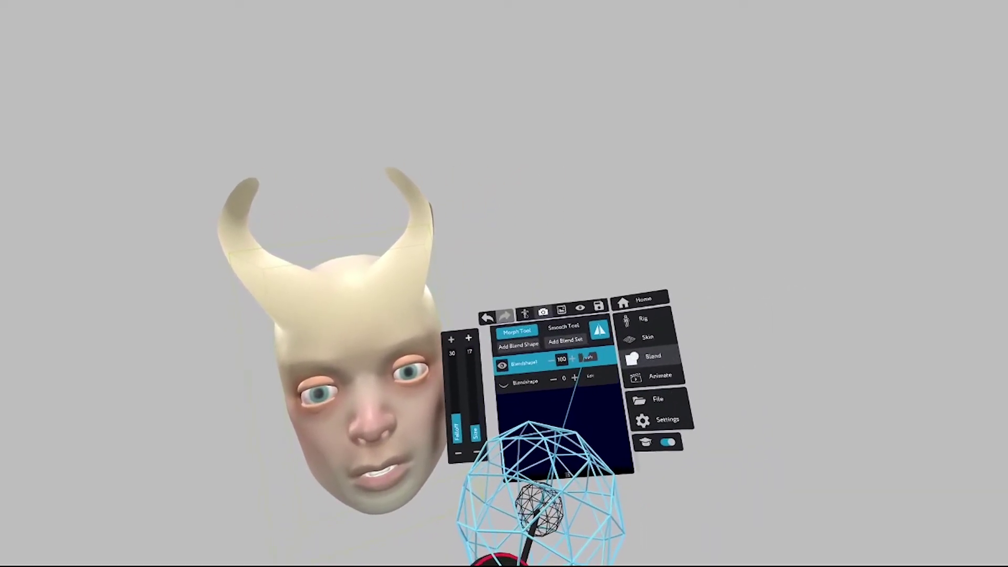
{"action": "left_click", "coordinate": [587, 359]}
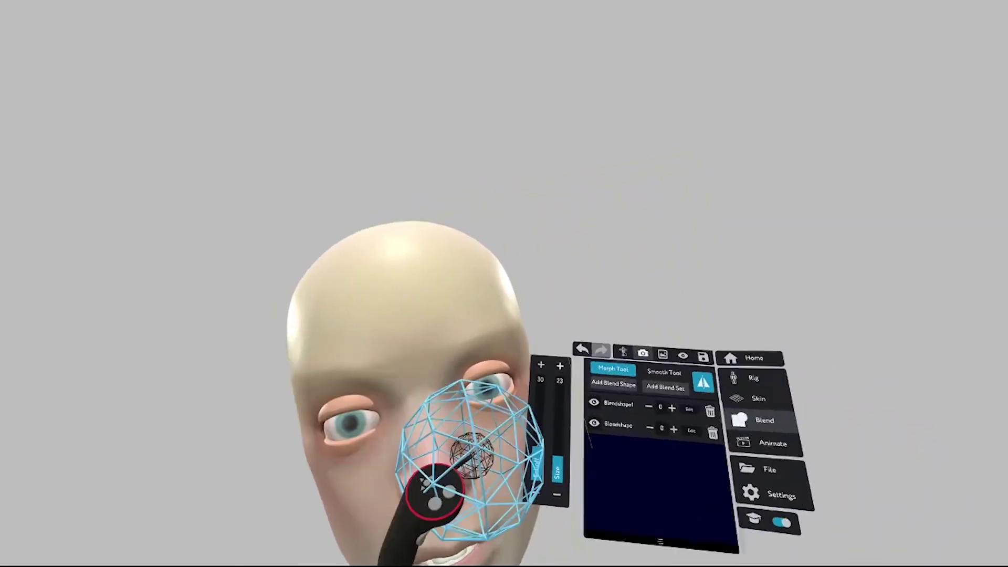
Step: Add a third blend shape to the face and delete it again
{"action": "left_click", "coordinate": [523, 370]}
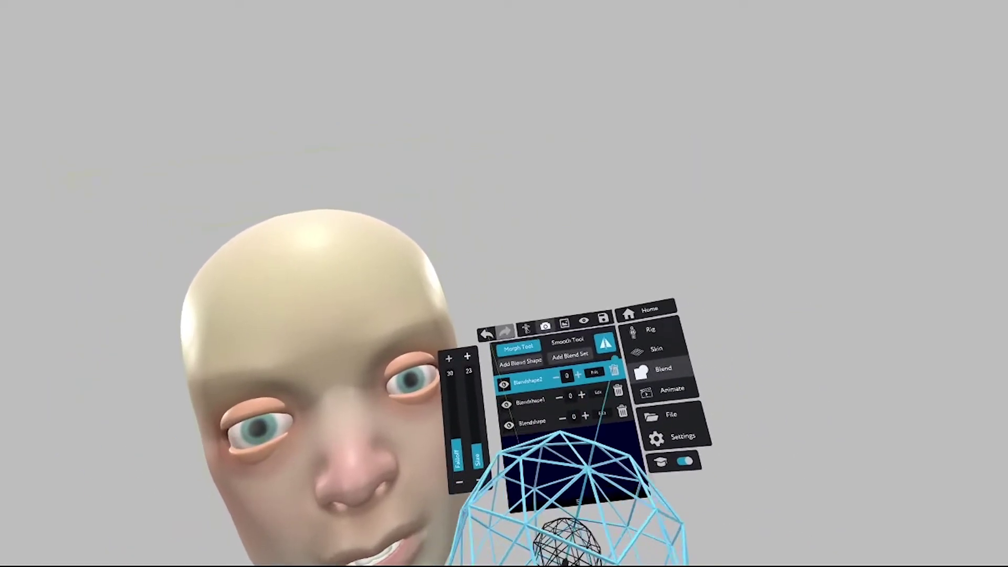
{"action": "left_click", "coordinate": [594, 382]}
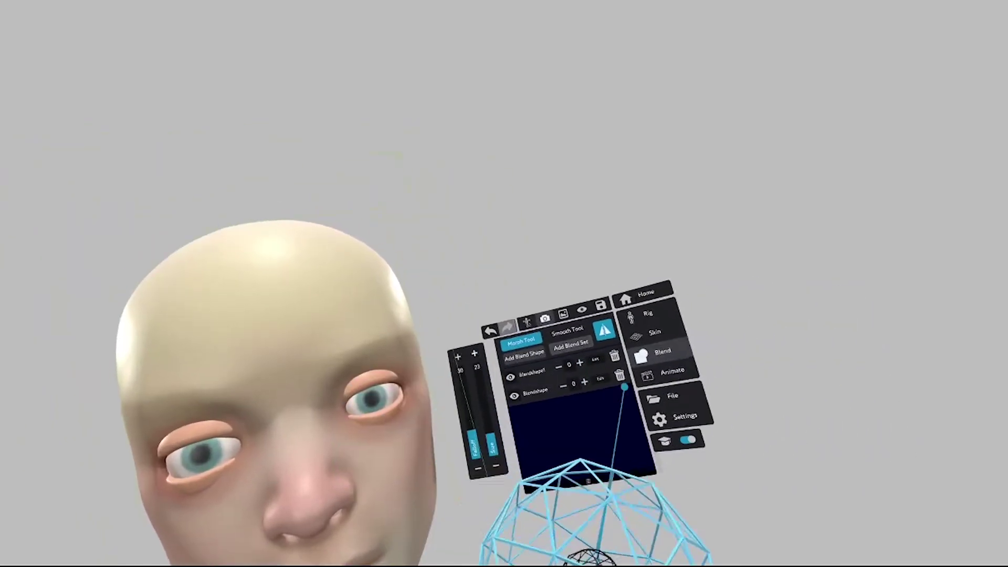
Step: Edit Blendshape1 with mirroring on, morphing the brows and mouth of the horned head into an angry snarl, and apply the shape
{"action": "left_click", "coordinate": [596, 347]}
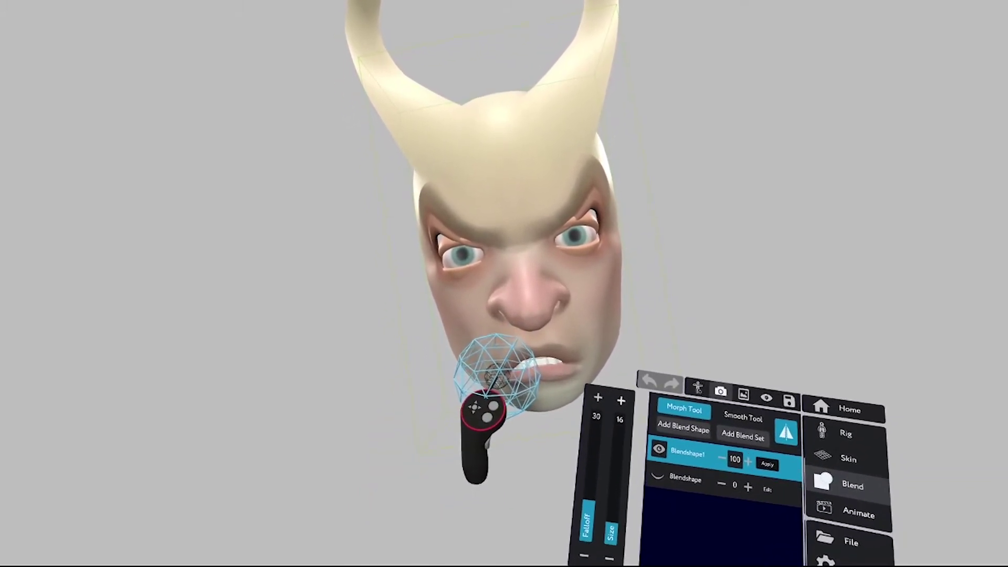
{"action": "left_click_drag", "start_coordinate": [497, 374], "coordinate": [527, 378]}
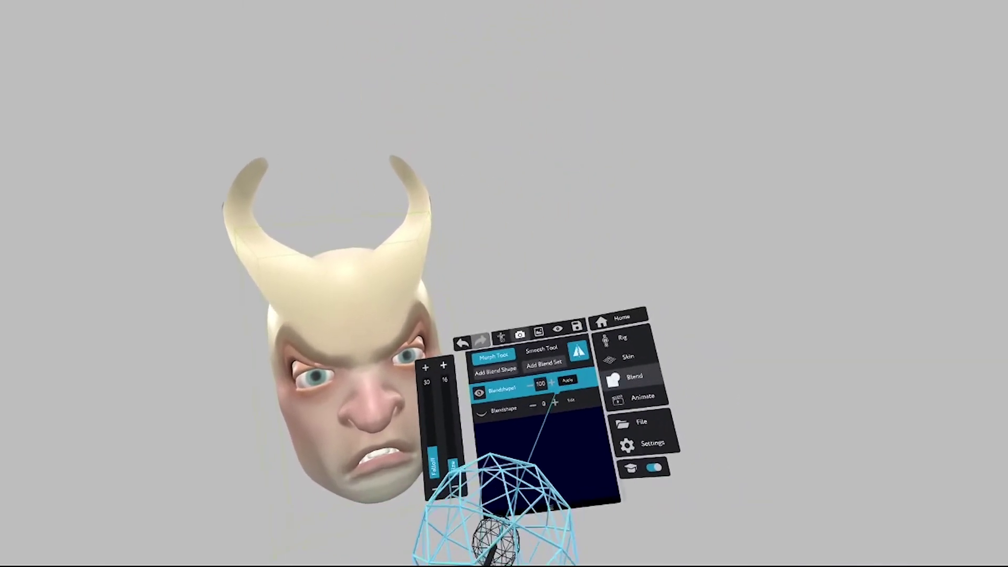
{"action": "left_click", "coordinate": [574, 367]}
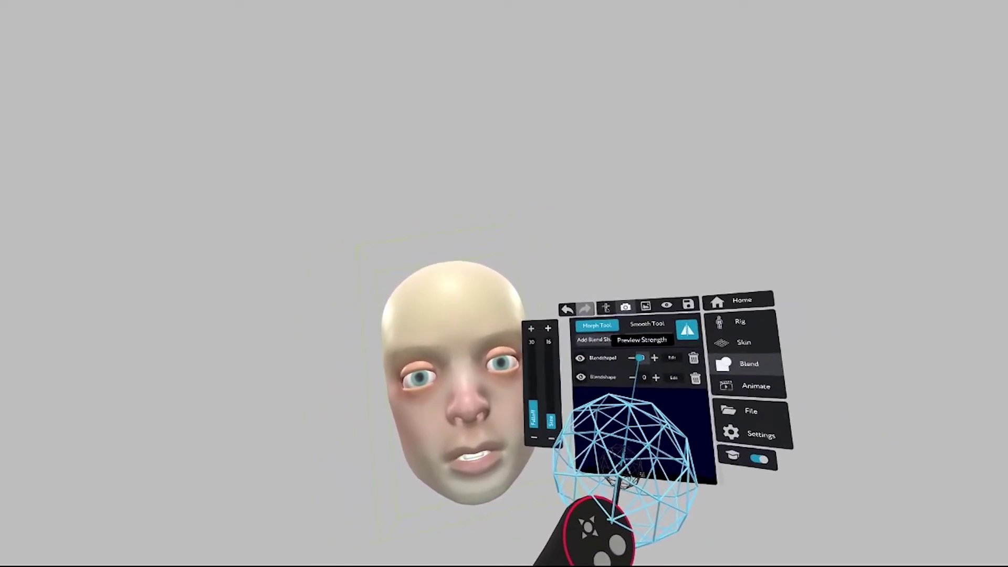
Step: Preview the horned angry Blendshape1 and the long-nose Blendshape, separately and combined, by varying their strengths between 0 and 100
{"action": "left_click_drag", "start_coordinate": [798, 379], "coordinate": [644, 356]}
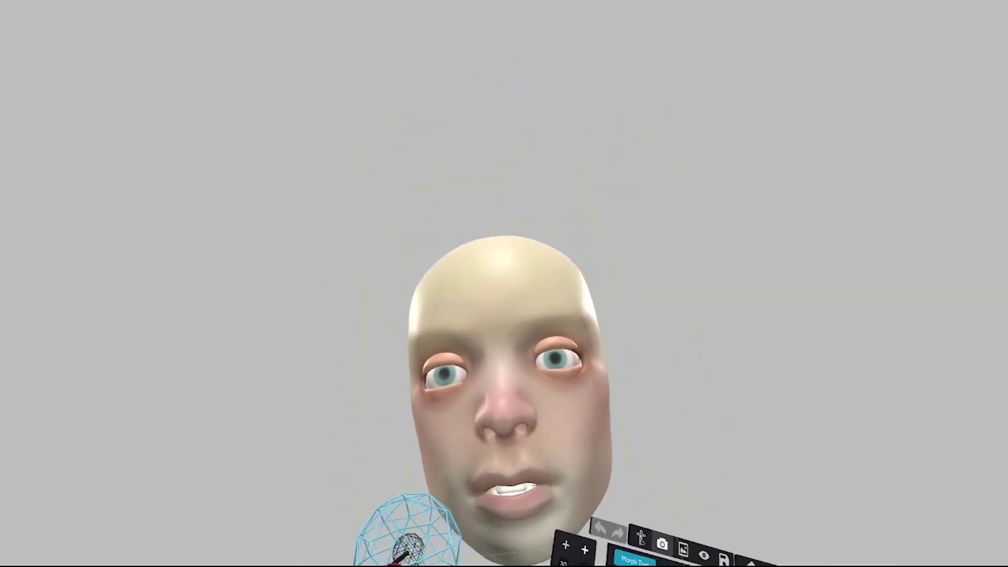
{"action": "left_click_drag", "start_coordinate": [586, 372], "coordinate": [837, 360]}
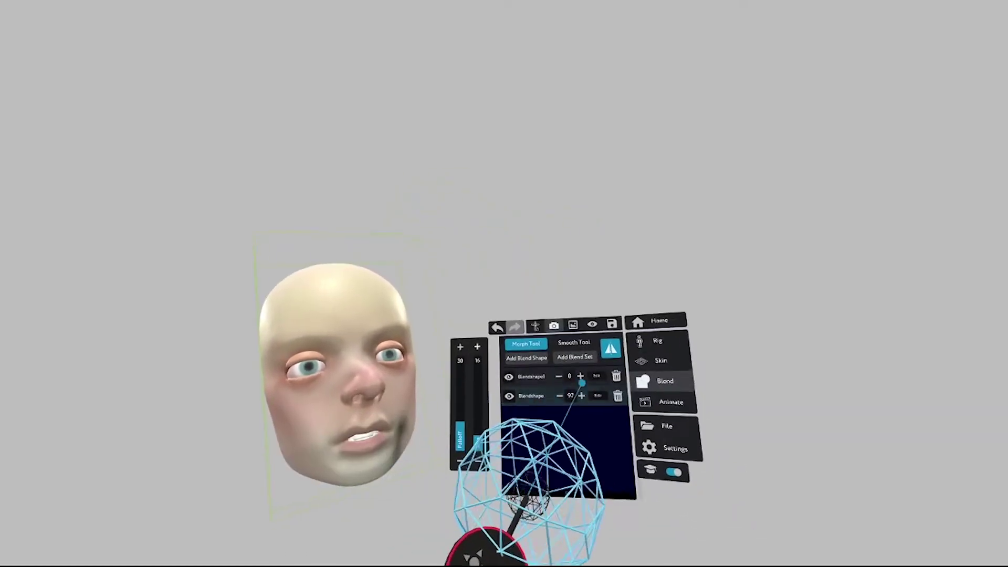
{"action": "left_click_drag", "start_coordinate": [580, 375], "coordinate": [903, 420]}
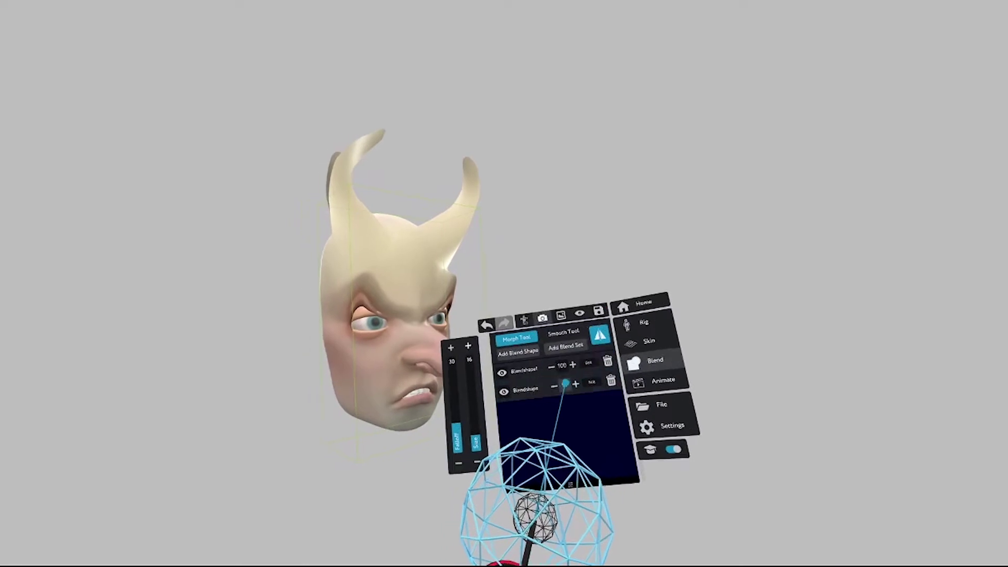
{"action": "left_click_drag", "start_coordinate": [647, 384], "coordinate": [586, 381]}
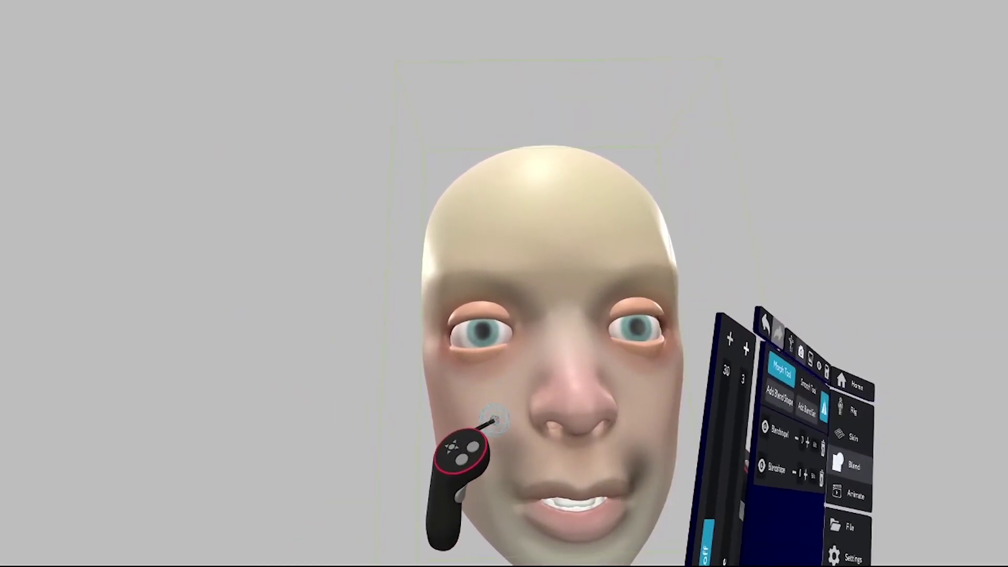
Step: Pull the cheek beside the mouth outward with the Morph Tool at brush size 3
{"action": "mouse_move", "coordinate": [472, 442]}
{"action": "left_mouse_down"}
{"action": "mouse_move", "coordinate": [409, 422]}
{"action": "mouse_move", "coordinate": [435, 469]}
{"action": "left_mouse_up"}
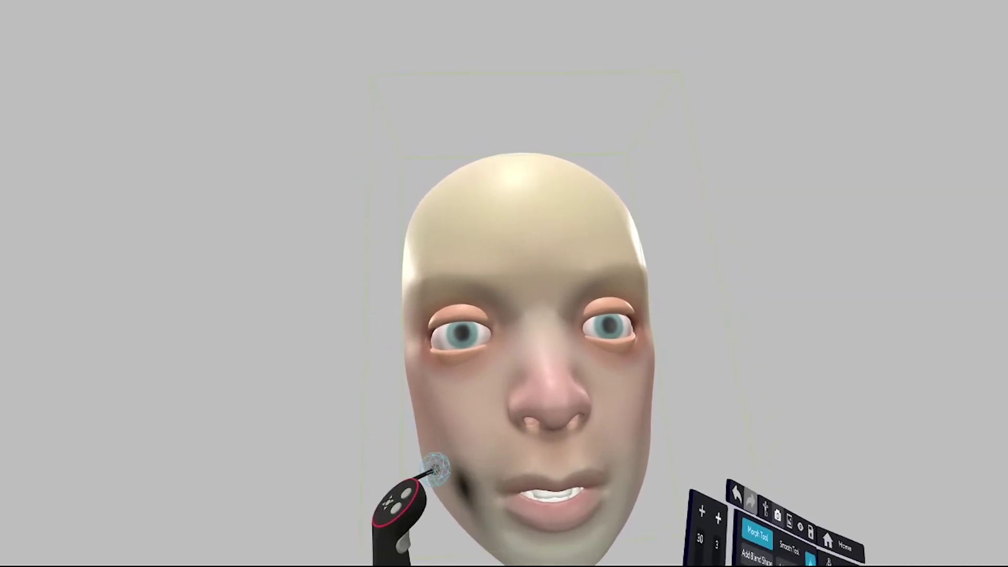